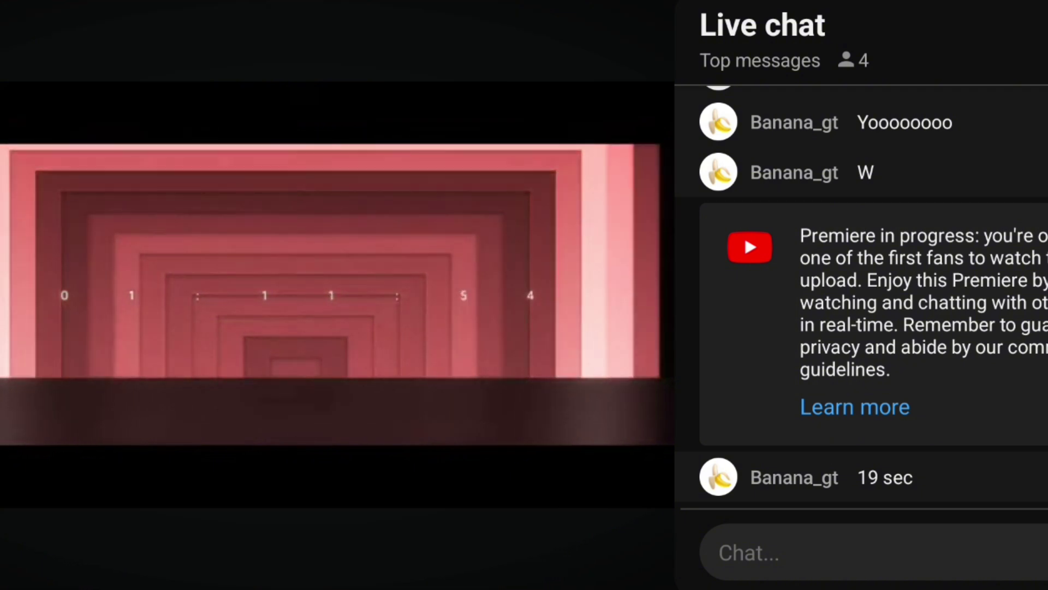
- Write the live chat question asking what music the piggy toy show intro used
{"action": "left_click", "coordinate": [750, 553]}
{"action": "type", "text": "v"}
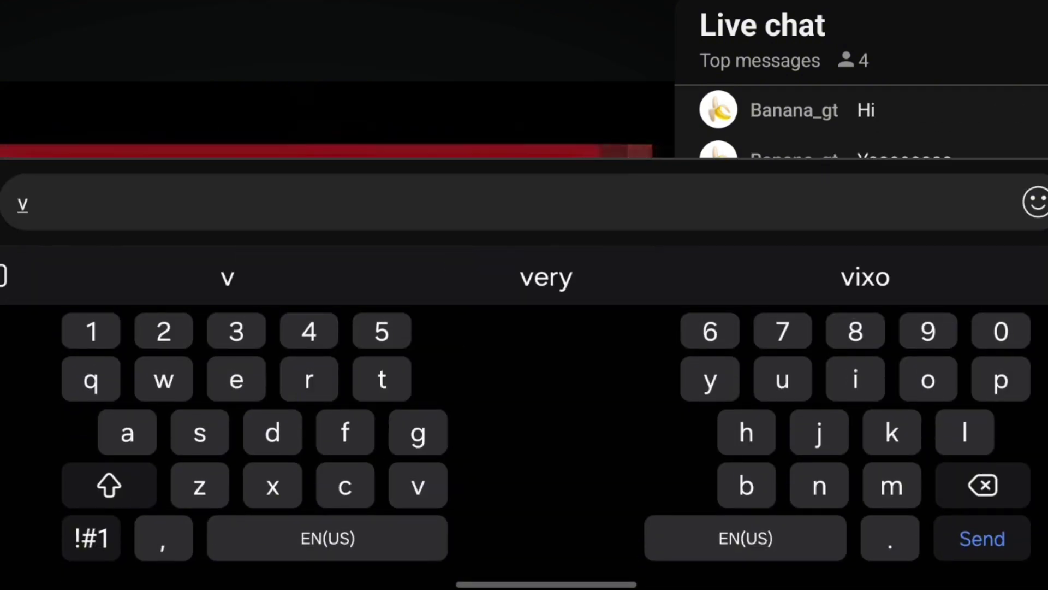
{"action": "key", "text": "BackSpace"}
{"action": "type", "text": "gamer chance"}
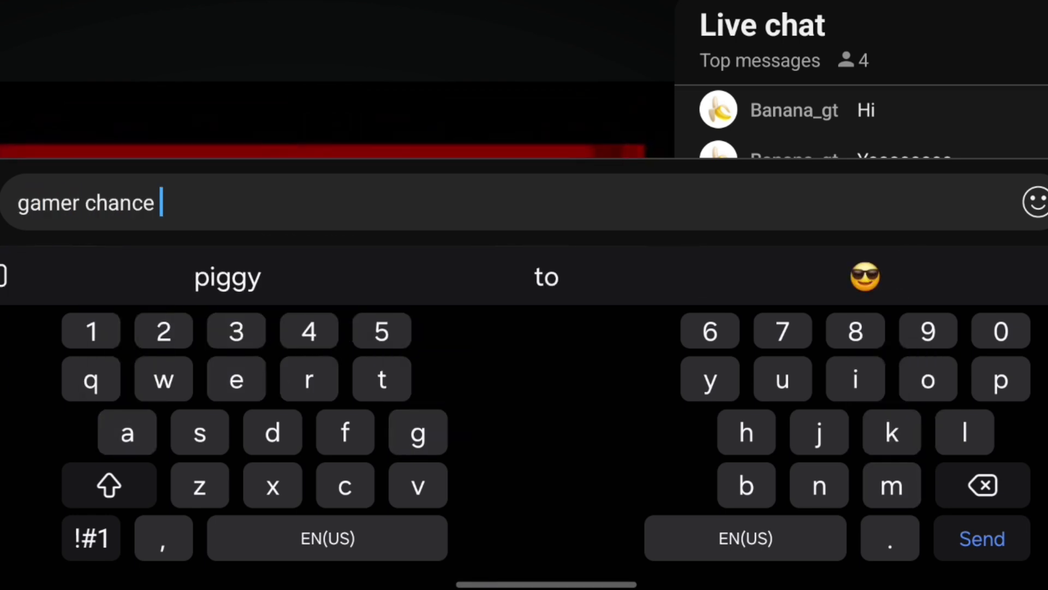
{"action": "type", "text": "d"}
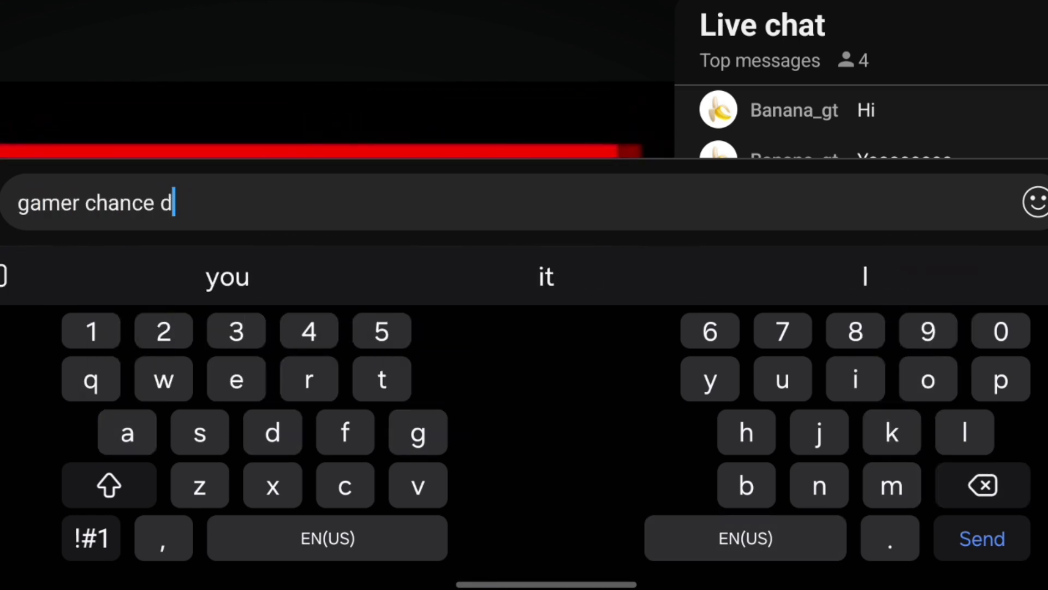
{"action": "key", "text": "BackSpace"}
{"action": "type", "text": "wh"}
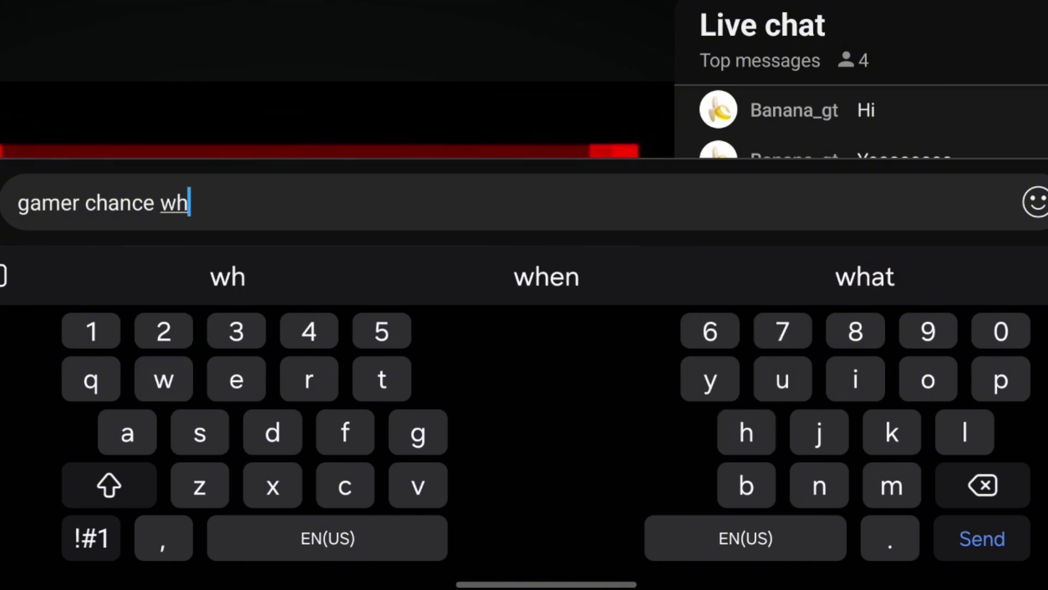
{"action": "type", "text": "ts"}
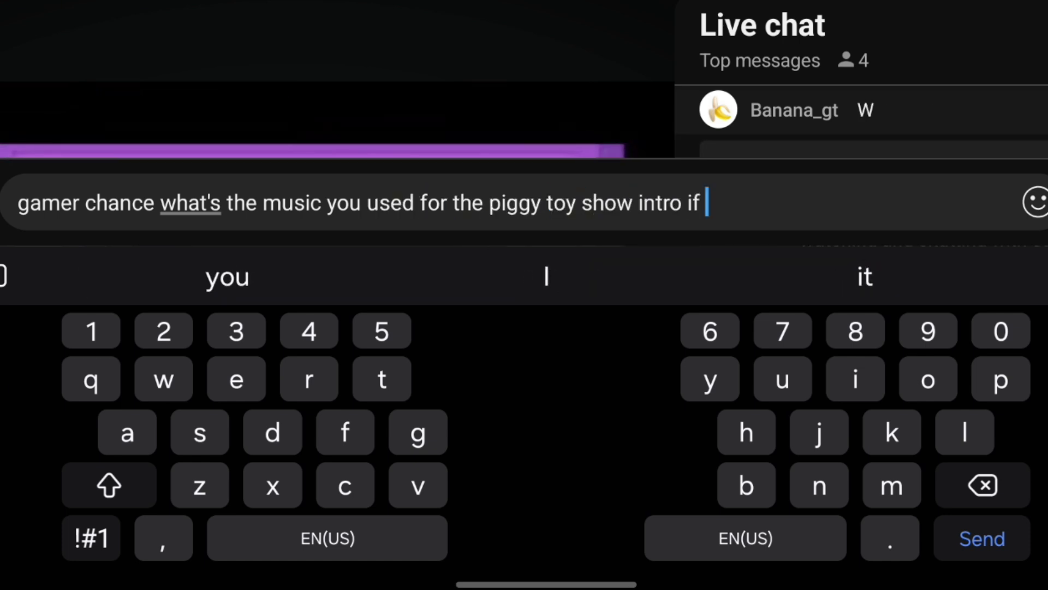
{"action": "type", "text": "you"}
{"action": "left_click", "coordinate": [228, 277]}
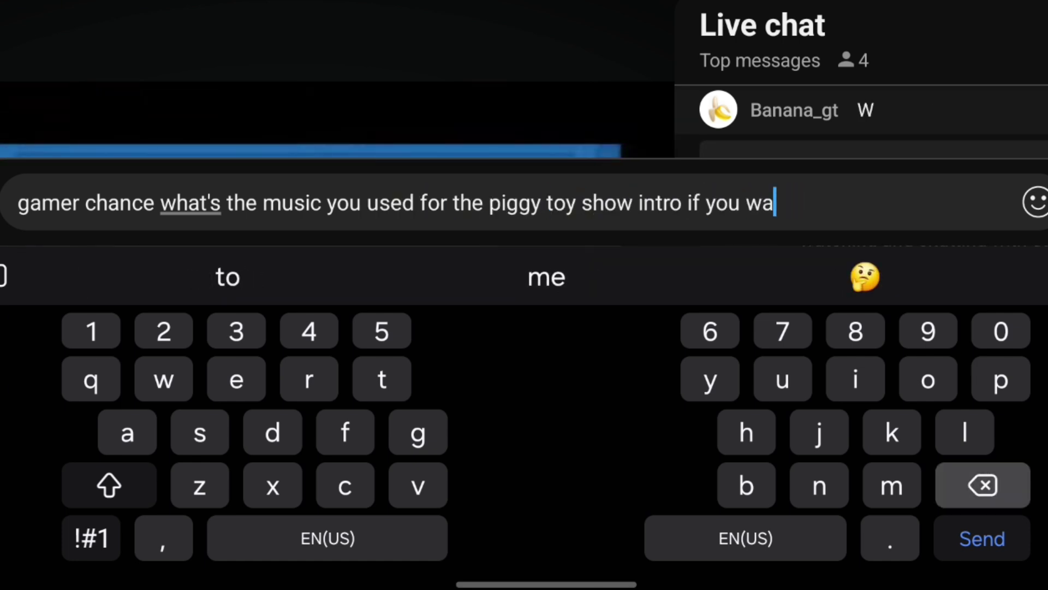
{"action": "type", "text": "r "}
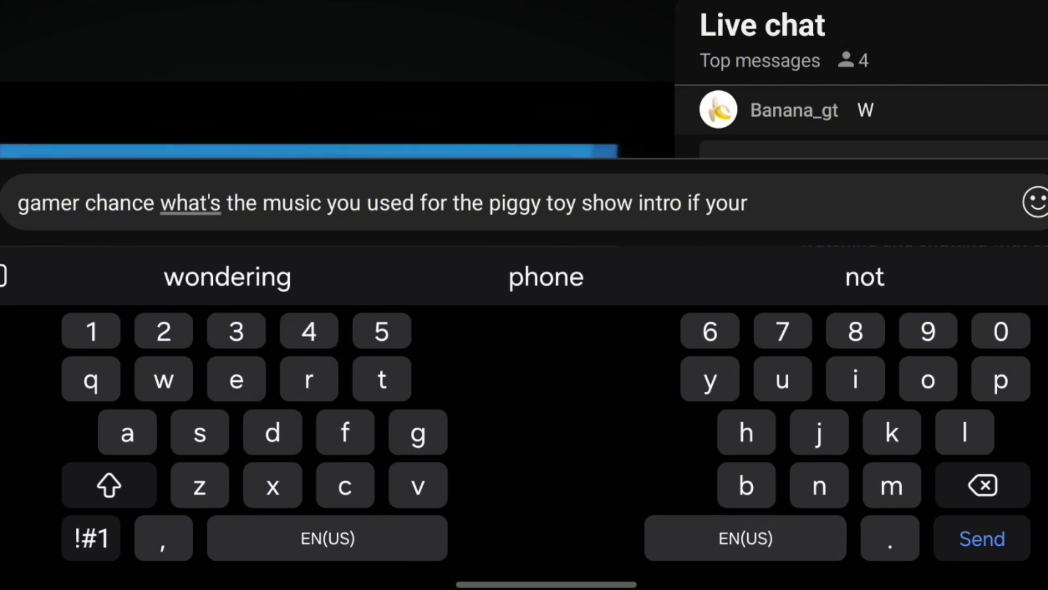
{"action": "type", "text": "ev"}
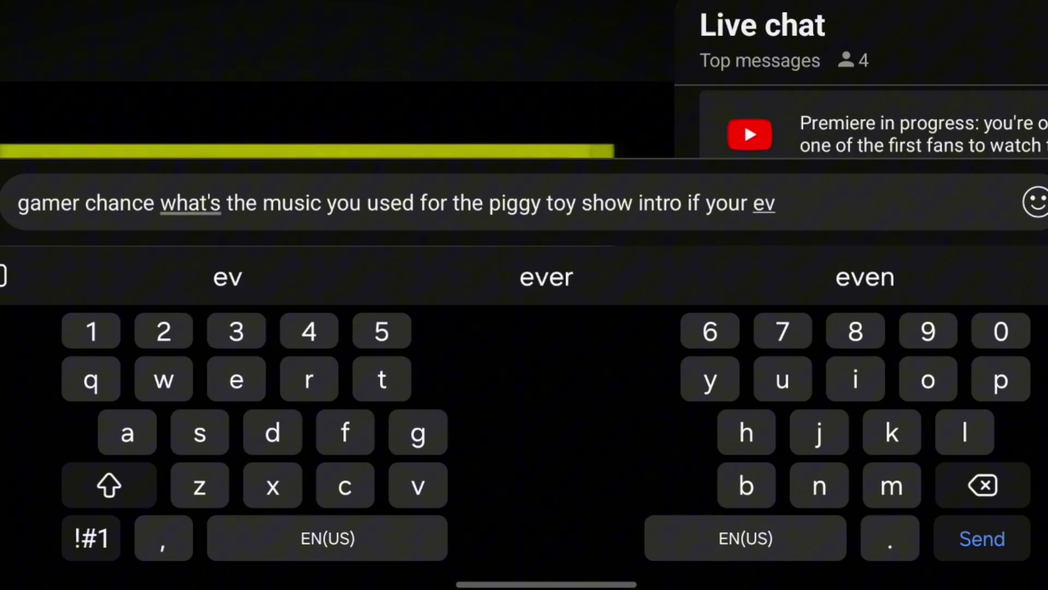
{"action": "left_click", "coordinate": [547, 277]}
{"action": "key", "text": "BackSpace"}
{"action": "key", "text": "BackSpace"}
{"action": "type", "text": "n here."}
- Send the piggy toy show intro music question to the premiere's live chat
{"action": "key", "text": "Return"}
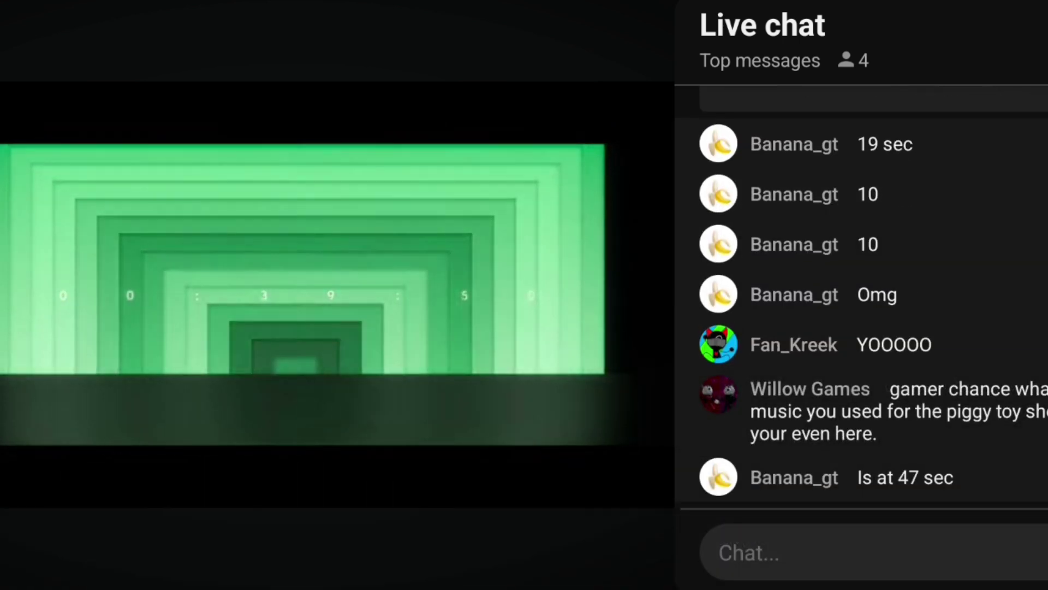